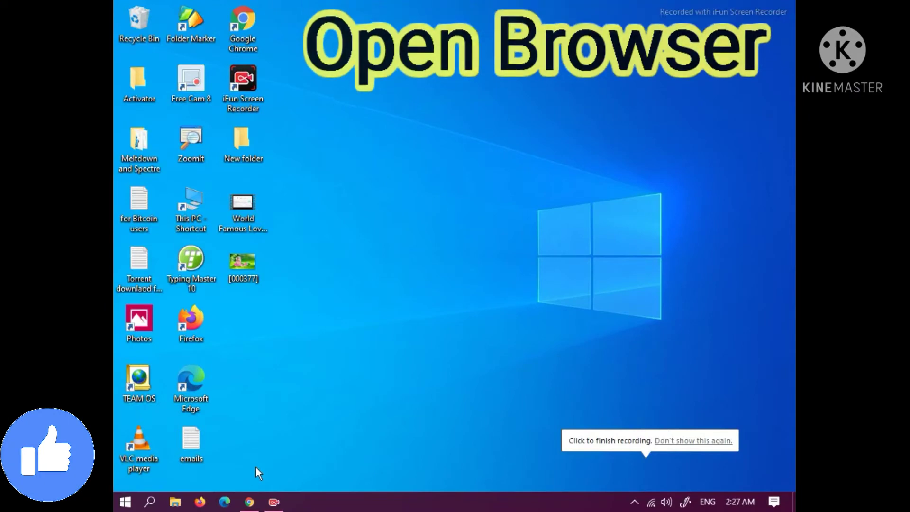
# - Open Google Chrome, search the web for "rw-designer cursor" and open the Open Cursor Library result
pyautogui.click(249, 502)
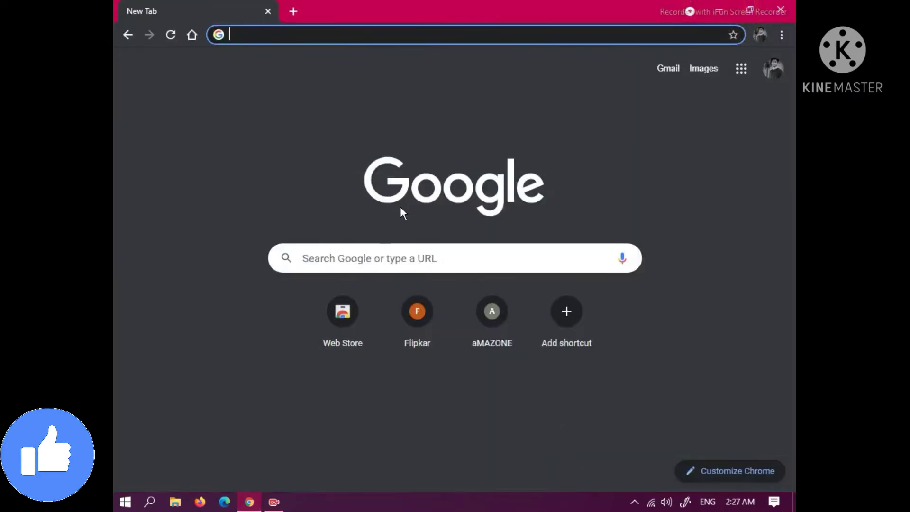
pyautogui.click(414, 37)
pyautogui.write('rw-designer cursor')
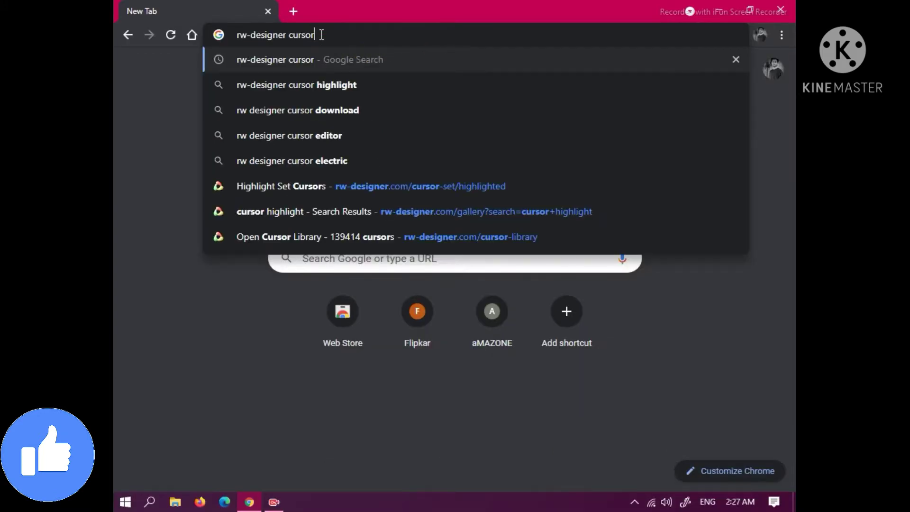
pyautogui.press('Return')
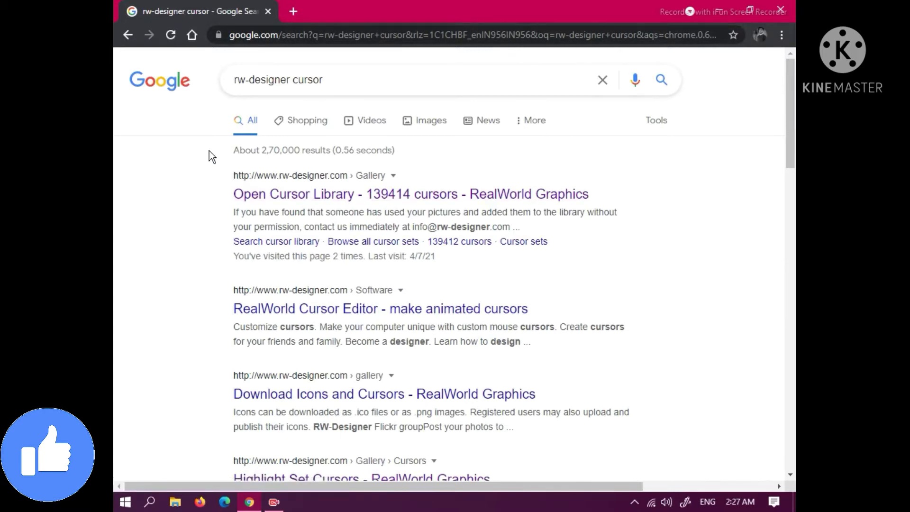
pyautogui.press('F9')
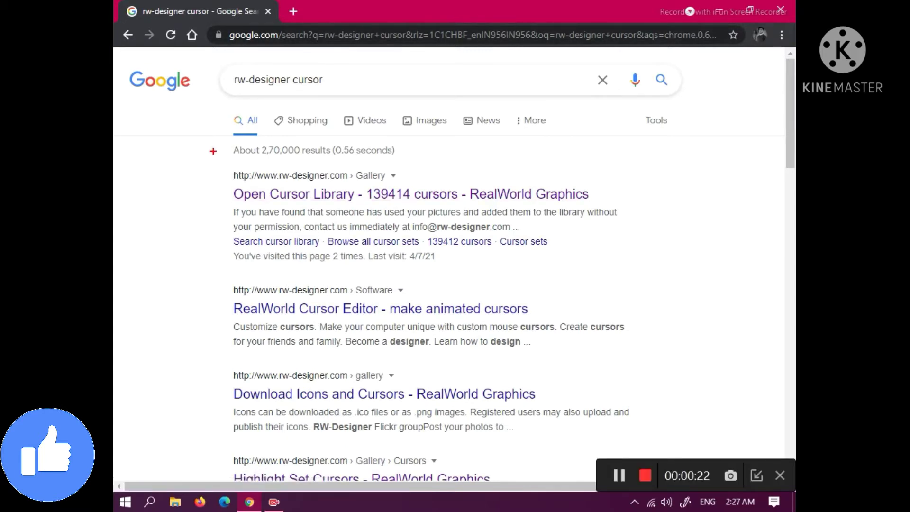
pyautogui.moveTo(214, 151)
pyautogui.mouseDown()
pyautogui.moveTo(329, 212)
pyautogui.moveTo(625, 256)
pyautogui.mouseUp()
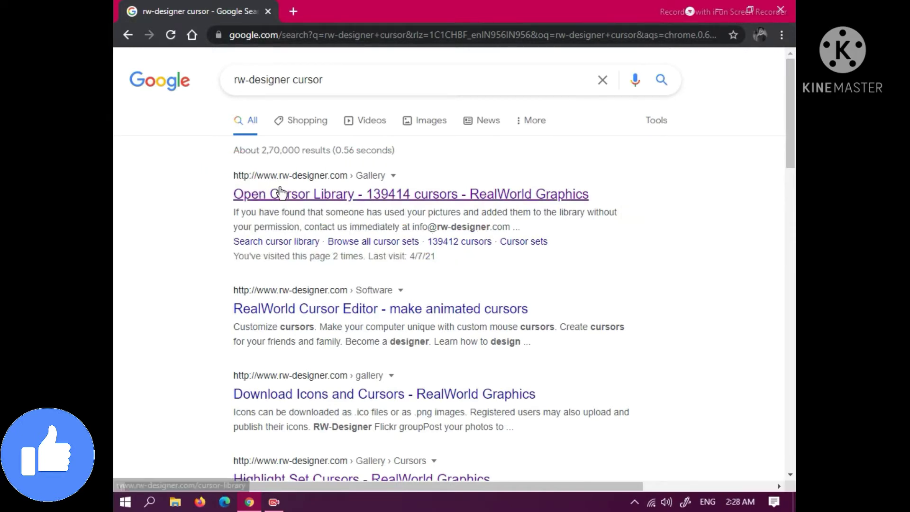
pyautogui.click(281, 194)
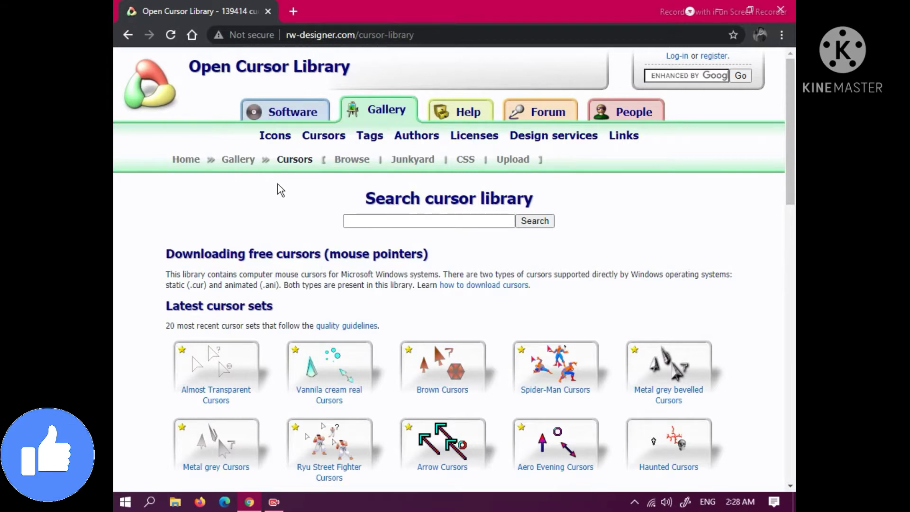
# - Search the cursor library for "cursor highlight"
pyautogui.click(377, 219)
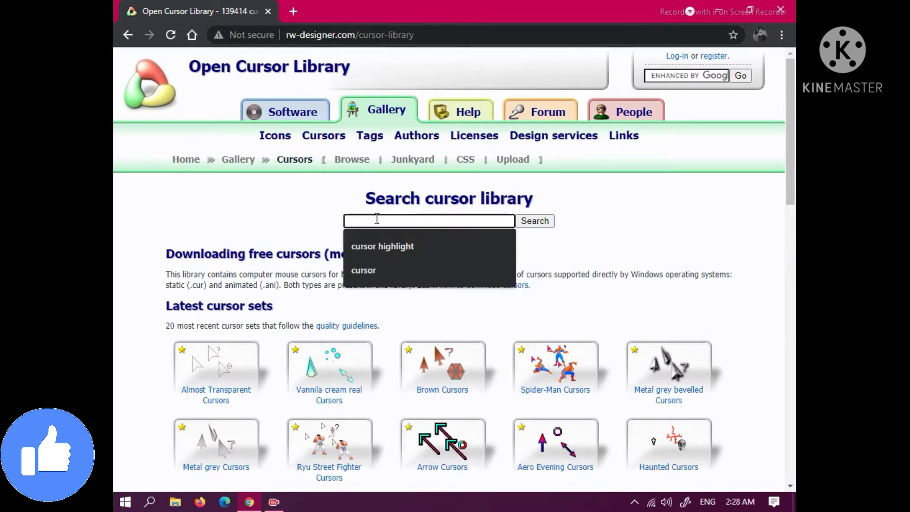
pyautogui.click(381, 247)
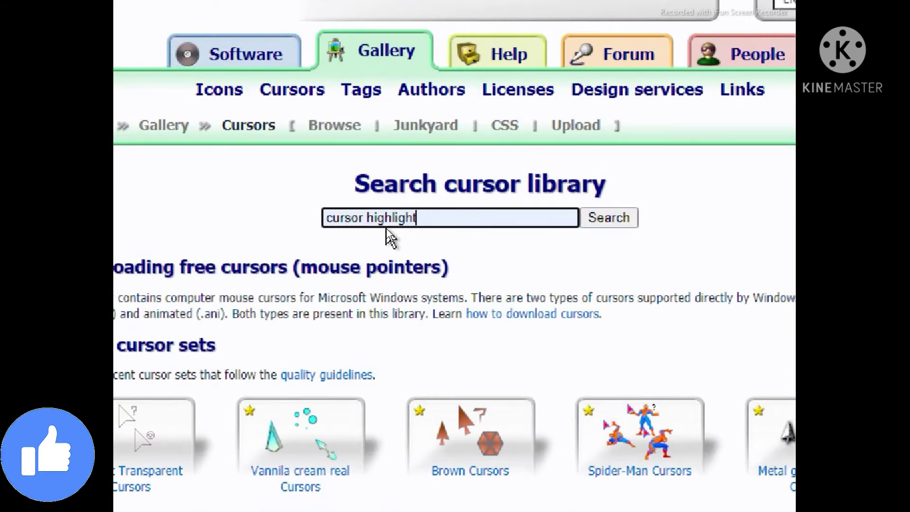
pyautogui.click(649, 238)
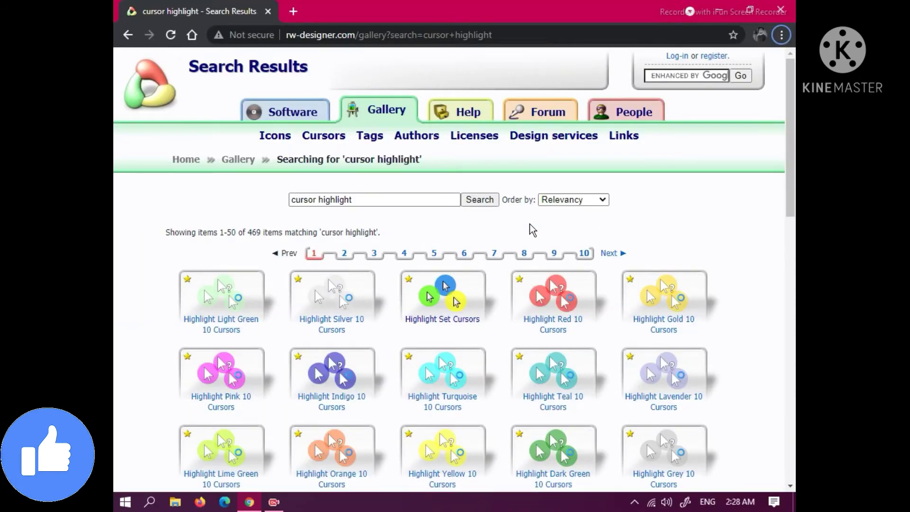
# - Open the Highlight Set Cursors page from the search results and download the set
pyautogui.press('F9')
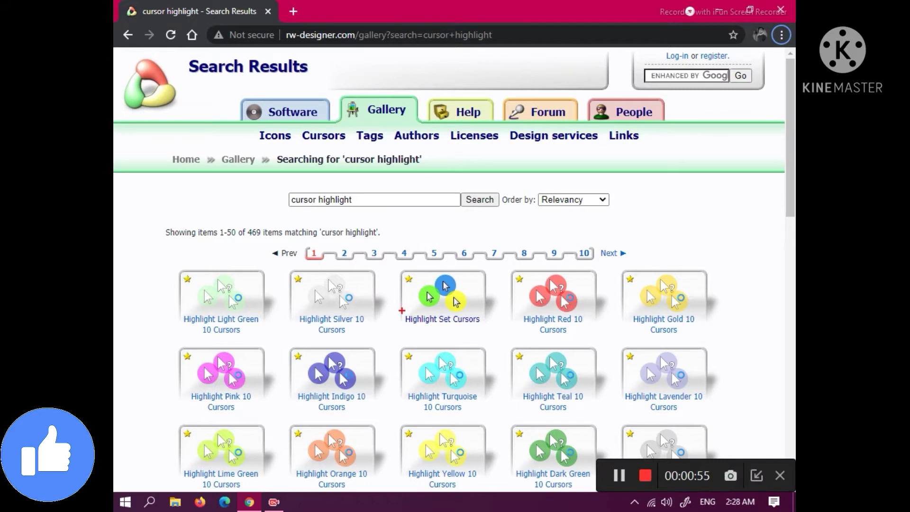
pyautogui.moveTo(400, 311)
pyautogui.mouseDown()
pyautogui.moveTo(454, 307)
pyautogui.moveTo(497, 321)
pyautogui.moveTo(424, 338)
pyautogui.moveTo(403, 308)
pyautogui.mouseUp()
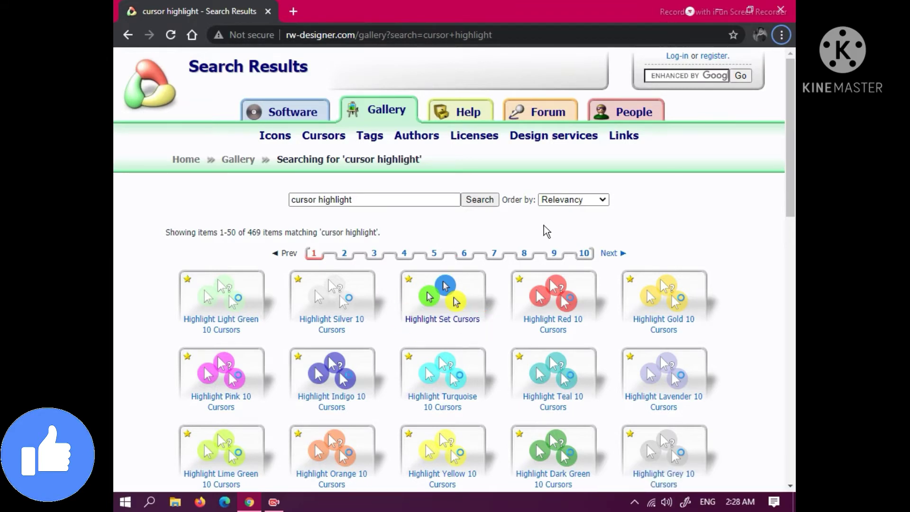
pyautogui.moveTo(462, 303)
pyautogui.click(453, 318)
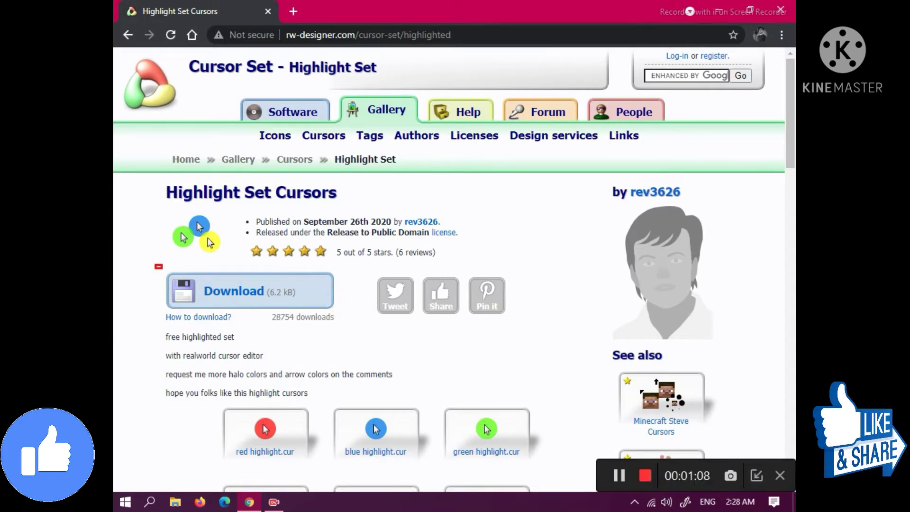
pyautogui.moveTo(158, 267)
pyautogui.mouseDown()
pyautogui.moveTo(334, 344)
pyautogui.moveTo(350, 332)
pyautogui.moveTo(349, 312)
pyautogui.mouseUp()
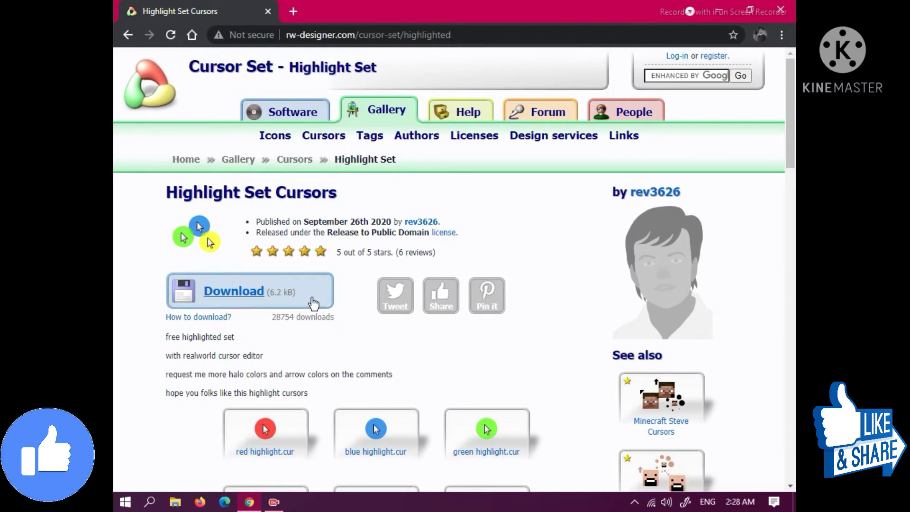
pyautogui.click(234, 292)
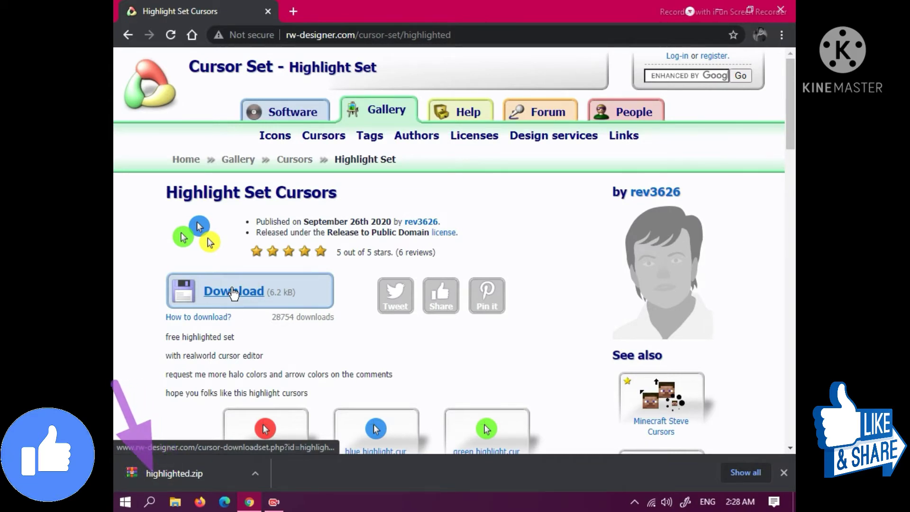
# - Show the downloaded highlighted.zip in its folder, extract it to a "highlighted" subfolder and open that subfolder
pyautogui.click(255, 475)
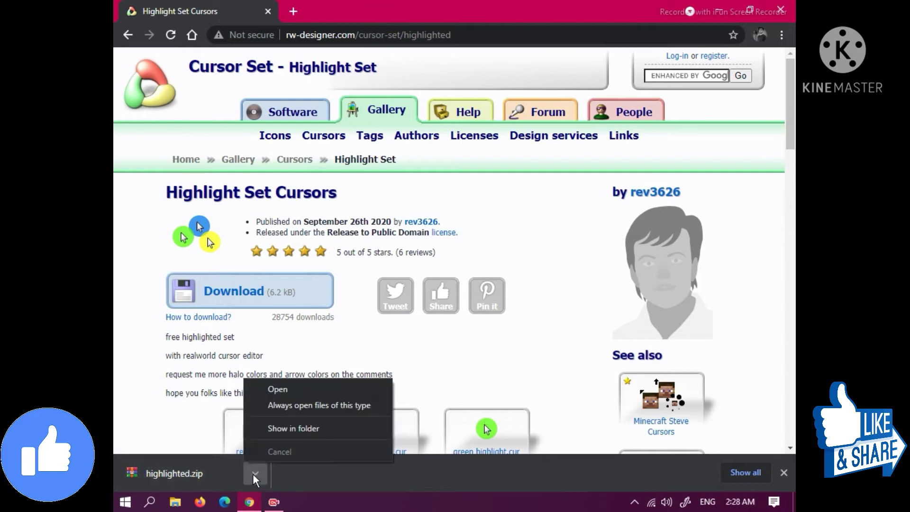
pyautogui.click(287, 428)
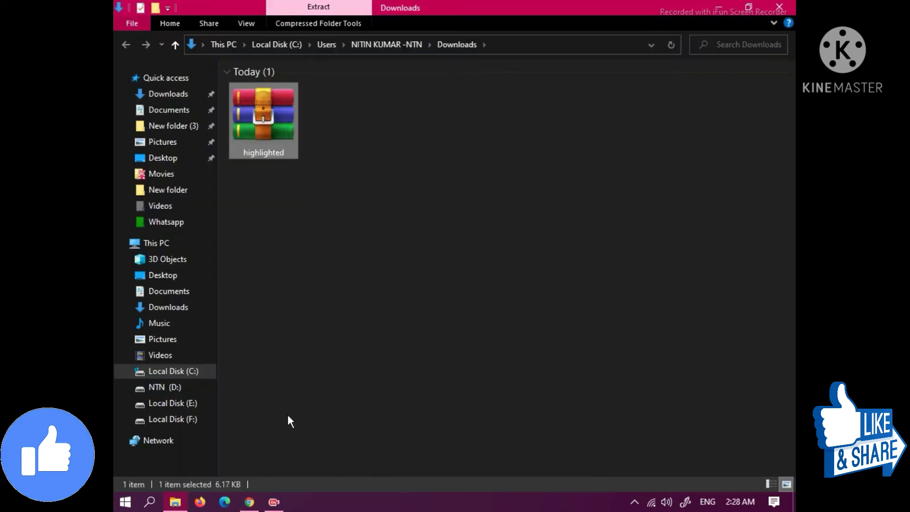
pyautogui.rightClick(284, 125)
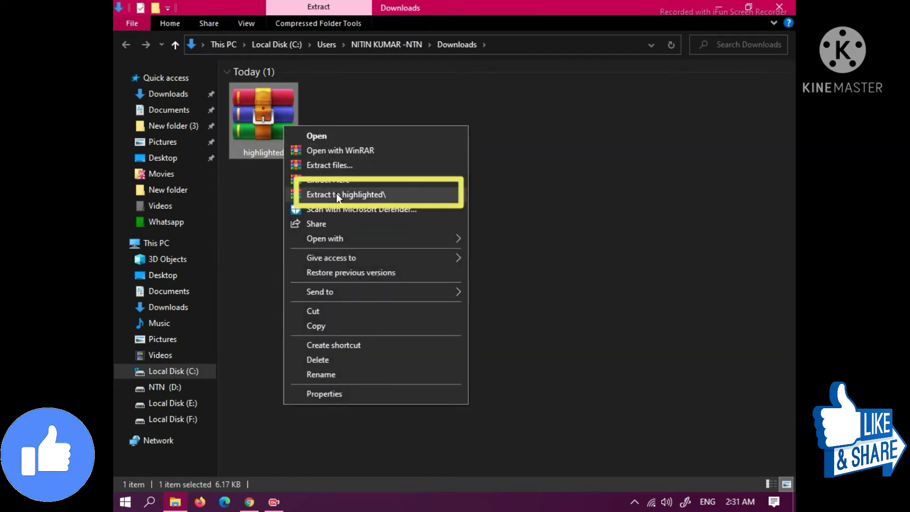
pyautogui.click(337, 191)
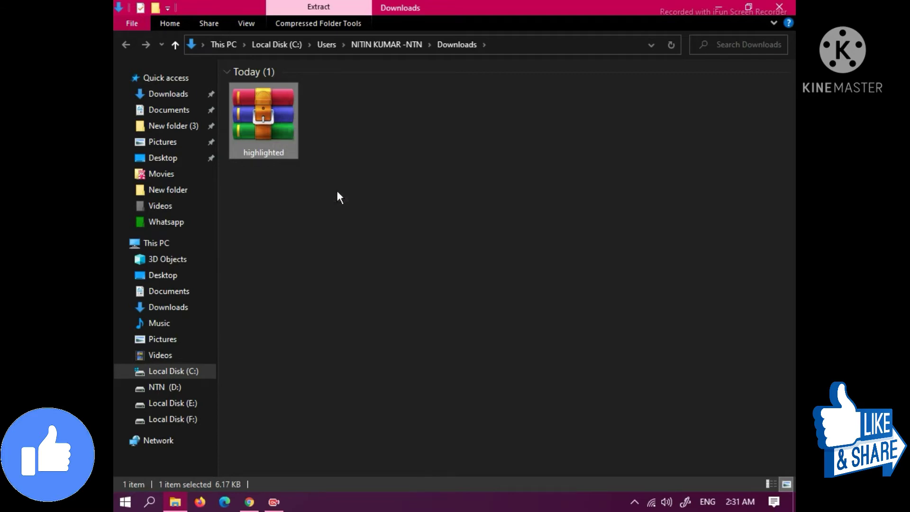
pyautogui.press('alt')
pyautogui.rightClick(280, 117)
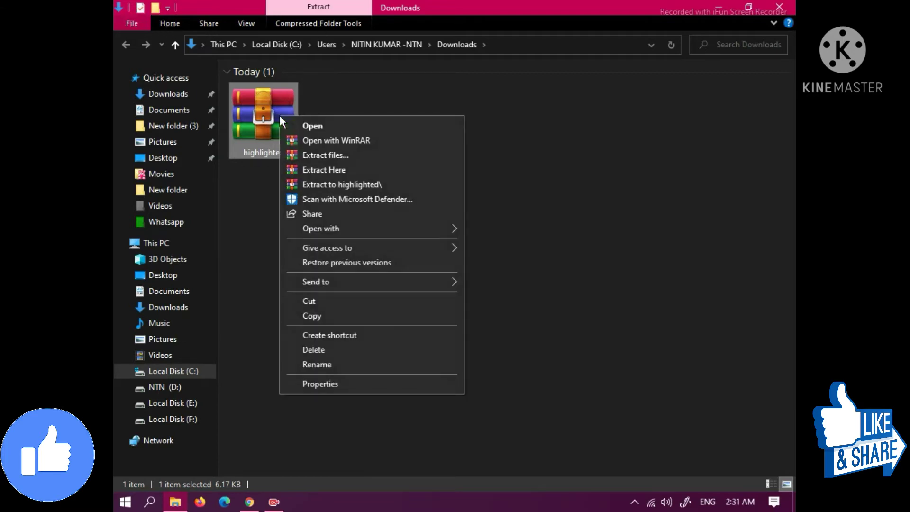
pyautogui.click(326, 186)
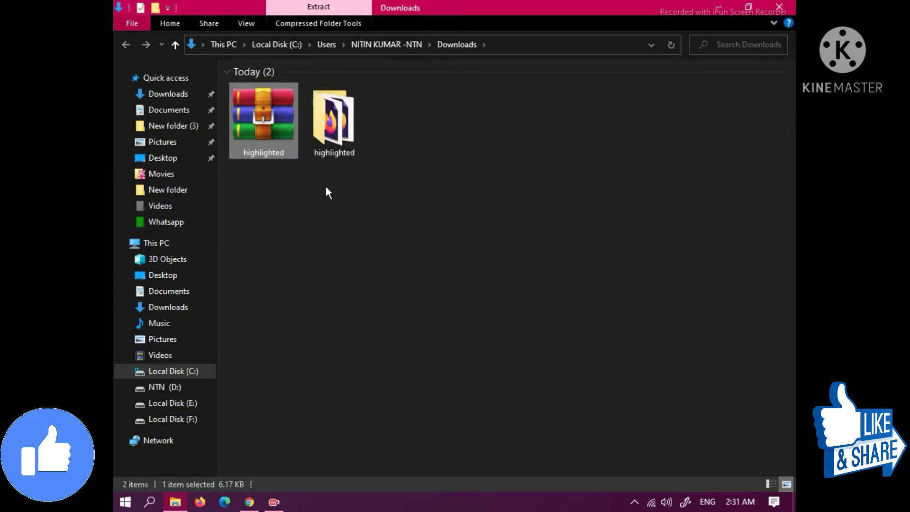
pyautogui.click(336, 121)
pyautogui.doubleClick(335, 123)
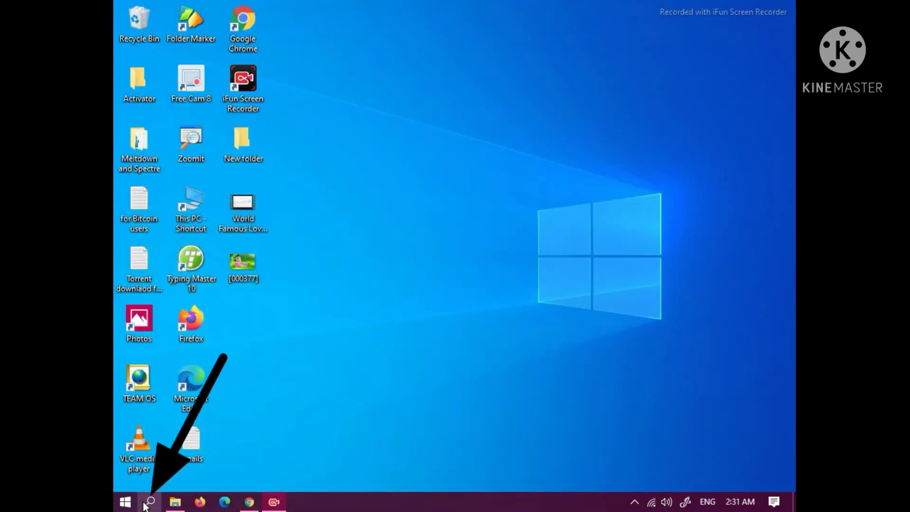
# - Find the Windows mouse settings and open the pointer customization in the additional mouse options
pyautogui.click(146, 503)
pyautogui.write('mouse')
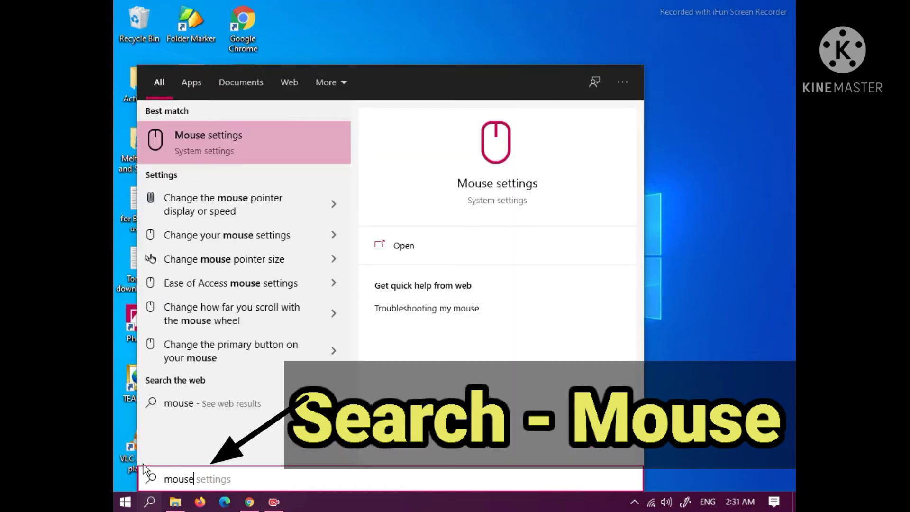
pyautogui.click(239, 141)
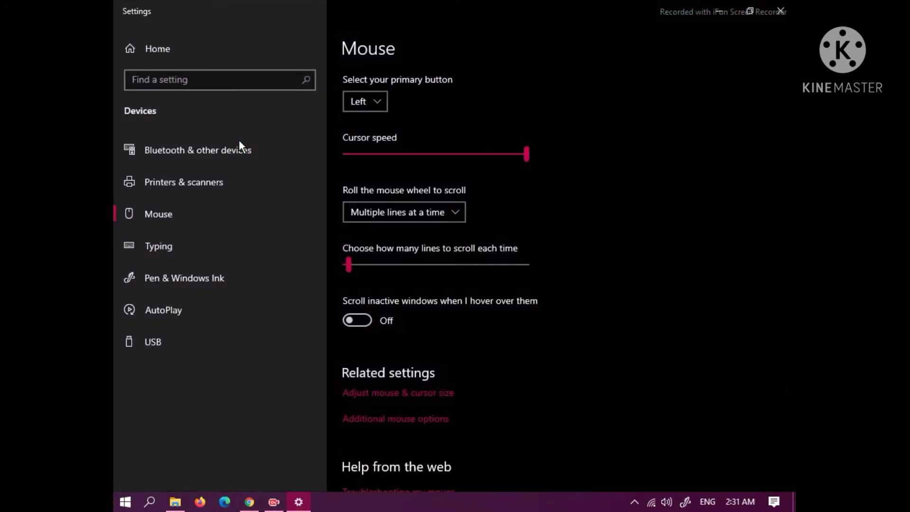
pyautogui.scroll(-2, 544, 222)
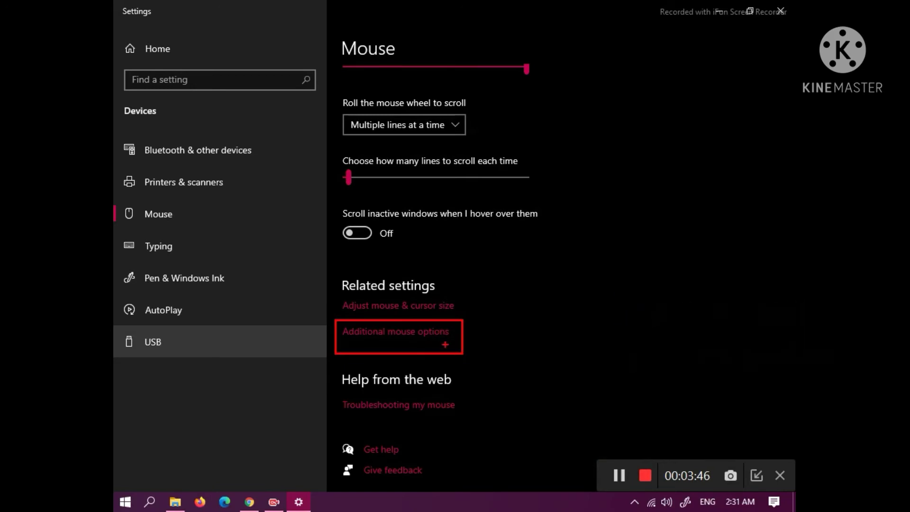
pyautogui.click(384, 331)
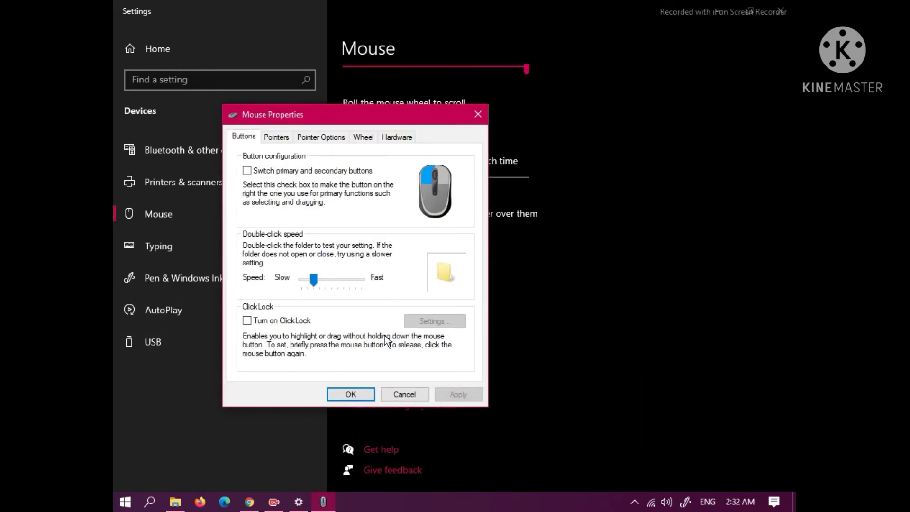
pyautogui.click(283, 136)
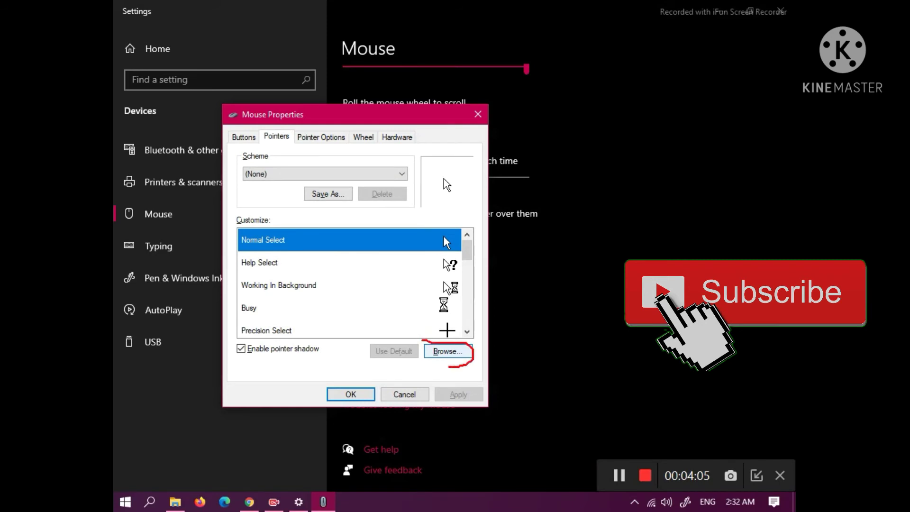
# - Browse for a Normal Select pointer file in the "highlighted" folder inside Downloads
pyautogui.click(452, 353)
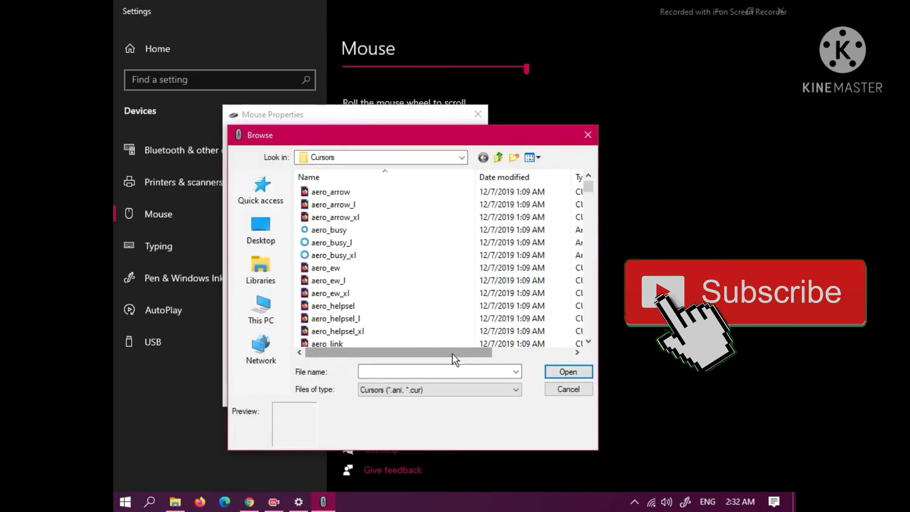
pyautogui.click(264, 235)
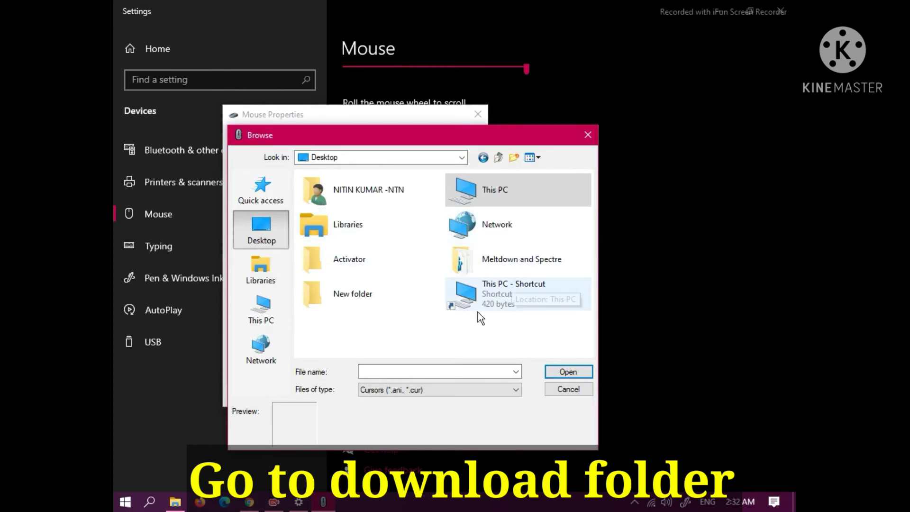
pyautogui.click(258, 319)
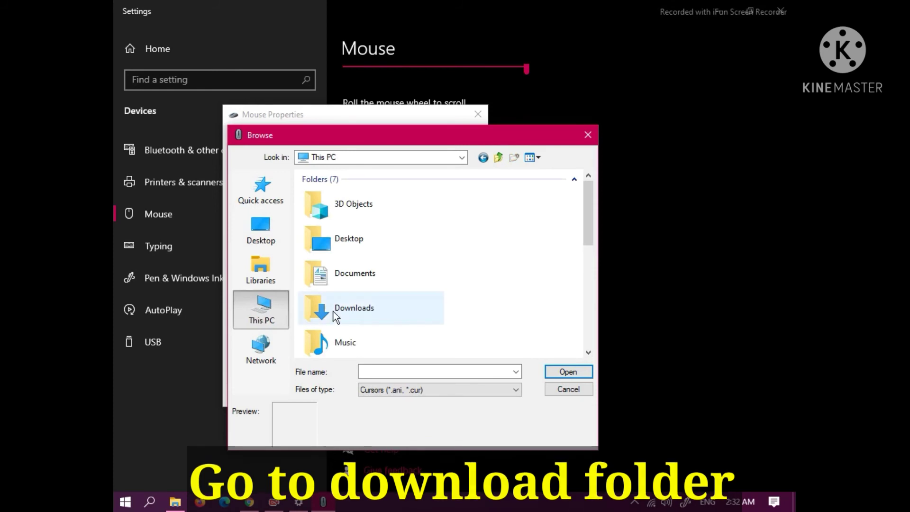
pyautogui.doubleClick(363, 309)
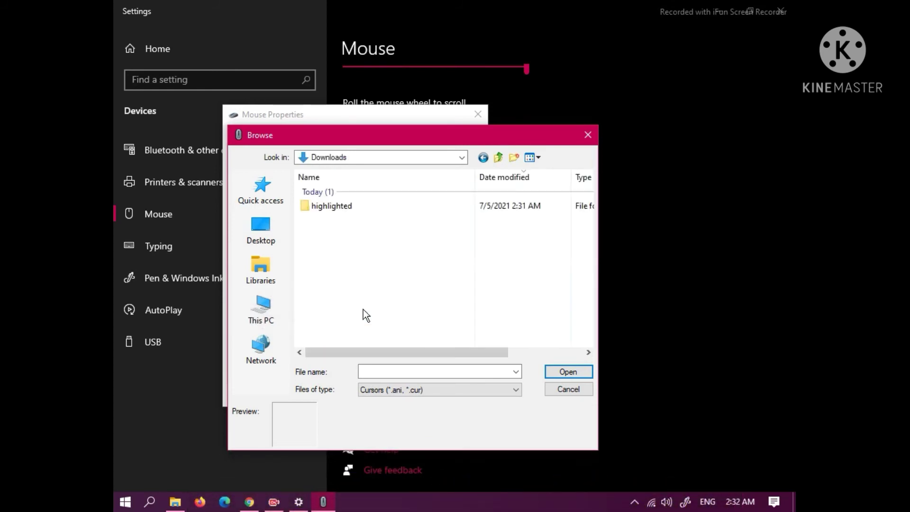
pyautogui.doubleClick(343, 205)
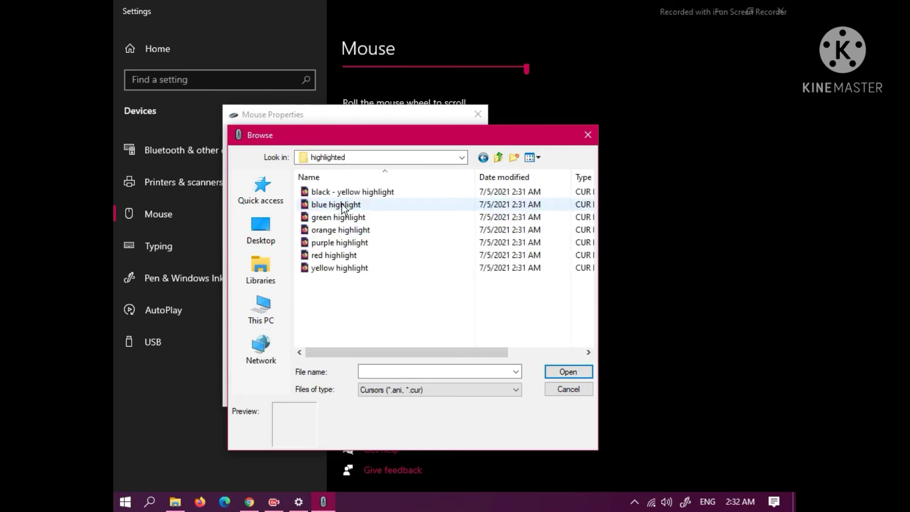
# - Preview the red and green highlight cursors, assign blue highlight to Normal Select, and apply the change
pyautogui.click(323, 256)
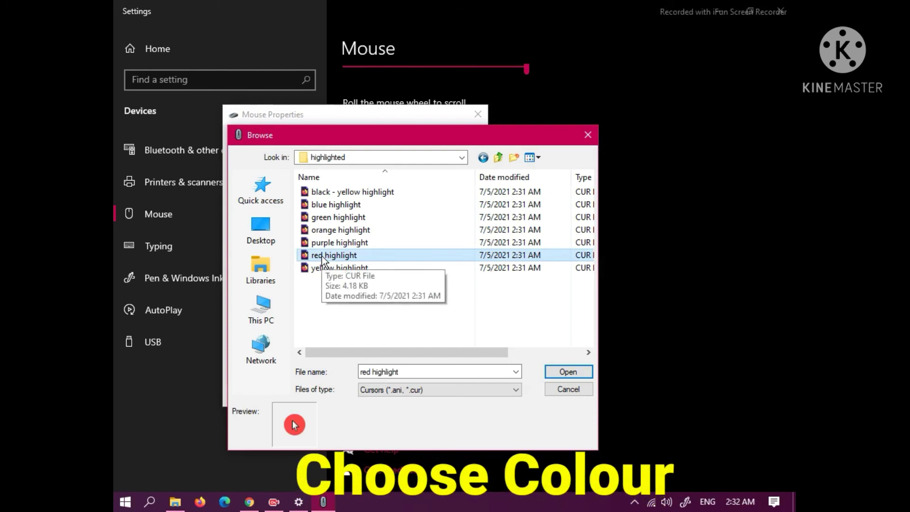
pyautogui.click(327, 217)
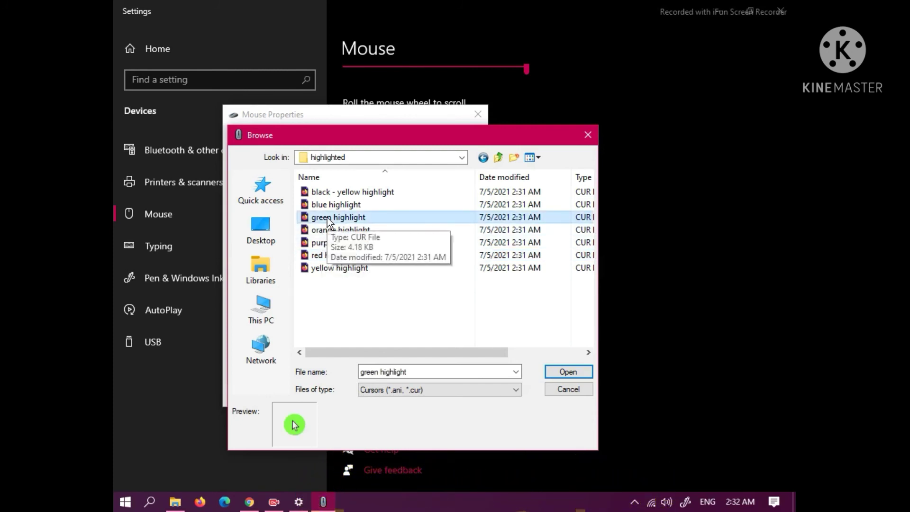
pyautogui.click(334, 206)
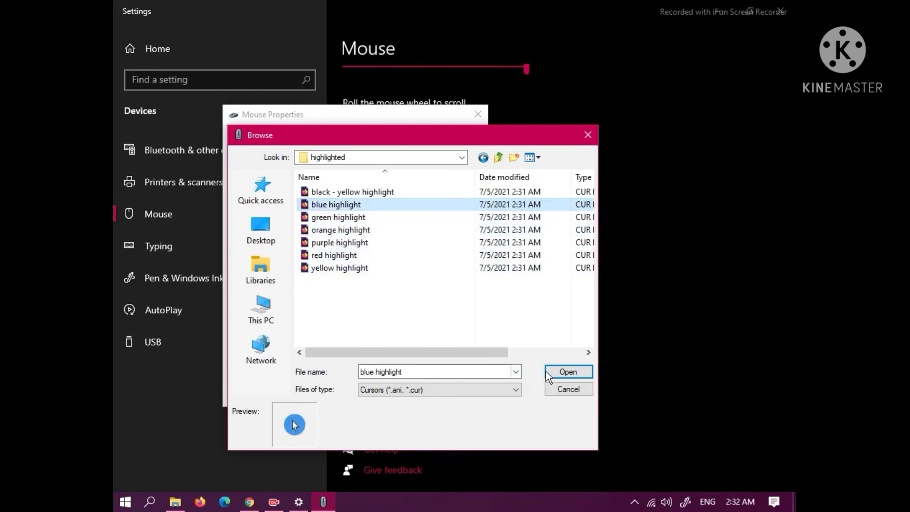
pyautogui.click(562, 373)
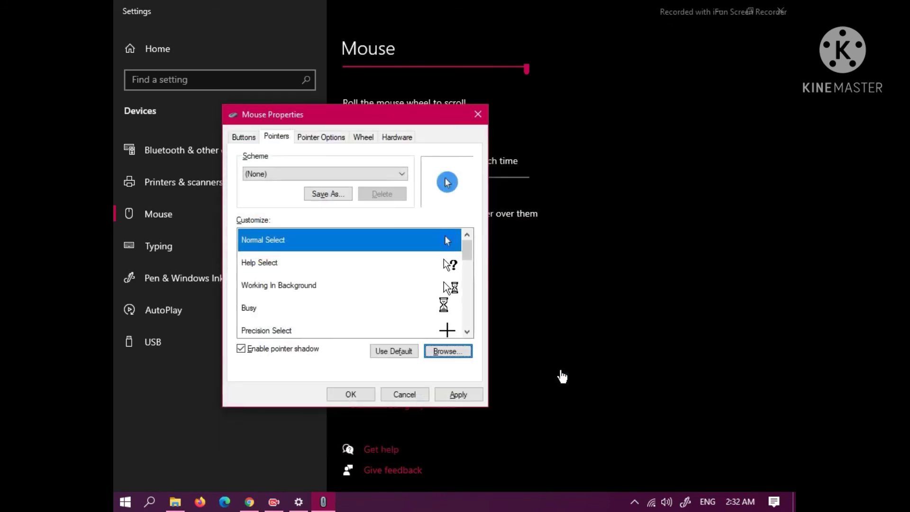
pyautogui.click(462, 395)
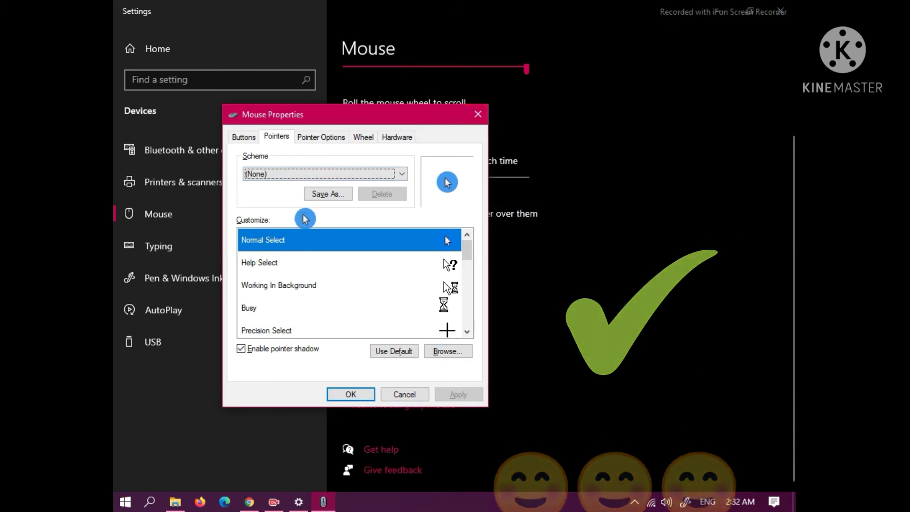
pyautogui.click(354, 395)
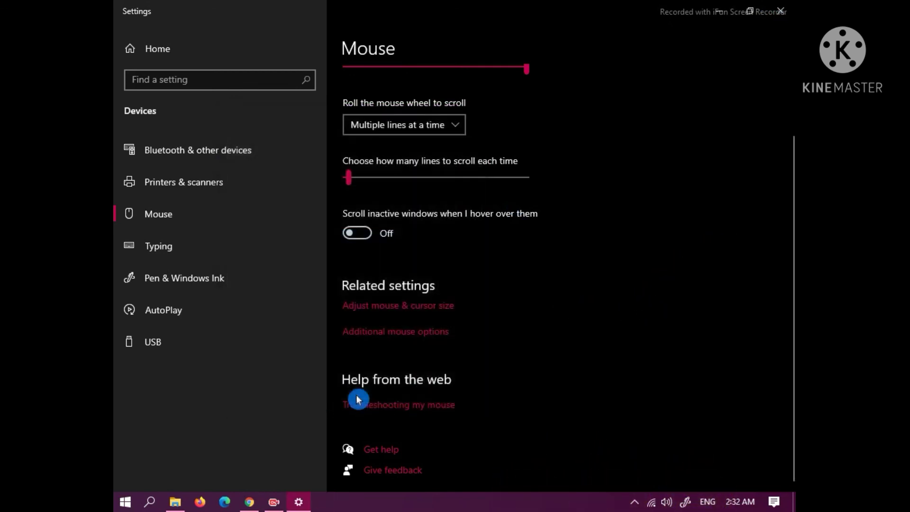
# - Minimize the Settings window and refresh the desktop three times to try out the new pointer
pyautogui.click(736, 5)
pyautogui.rightClick(313, 2)
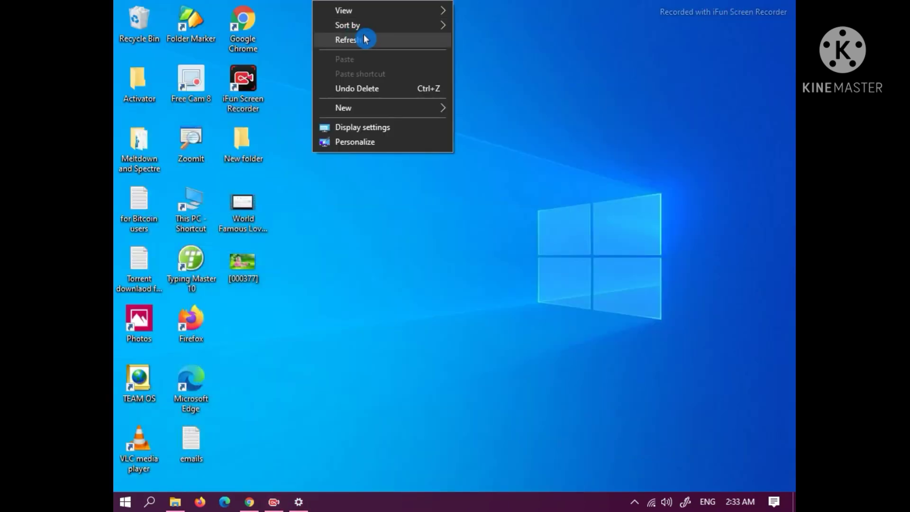
pyautogui.click(366, 36)
pyautogui.rightClick(382, 1)
pyautogui.click(431, 53)
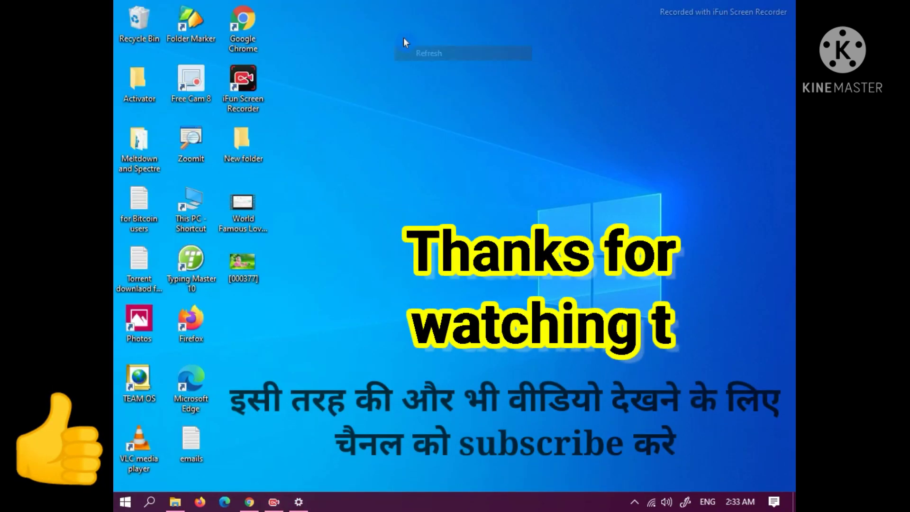
pyautogui.rightClick(383, 13)
pyautogui.click(415, 53)
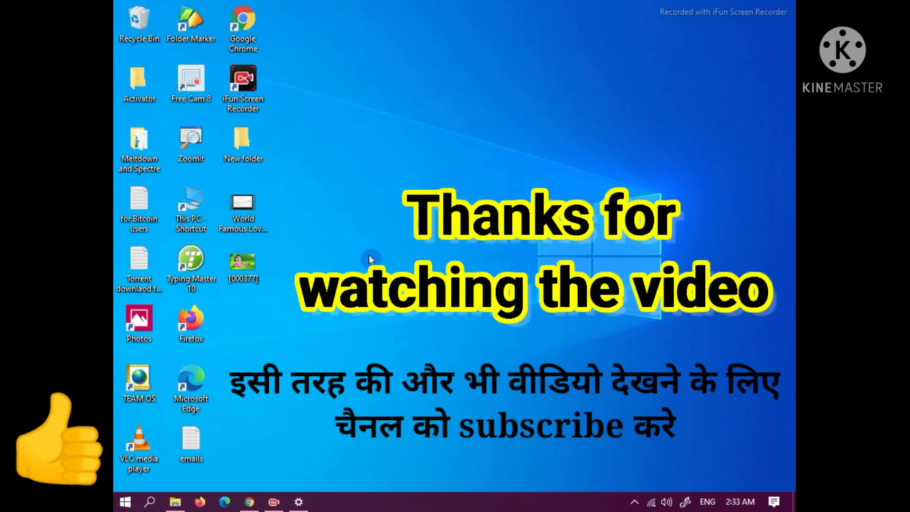